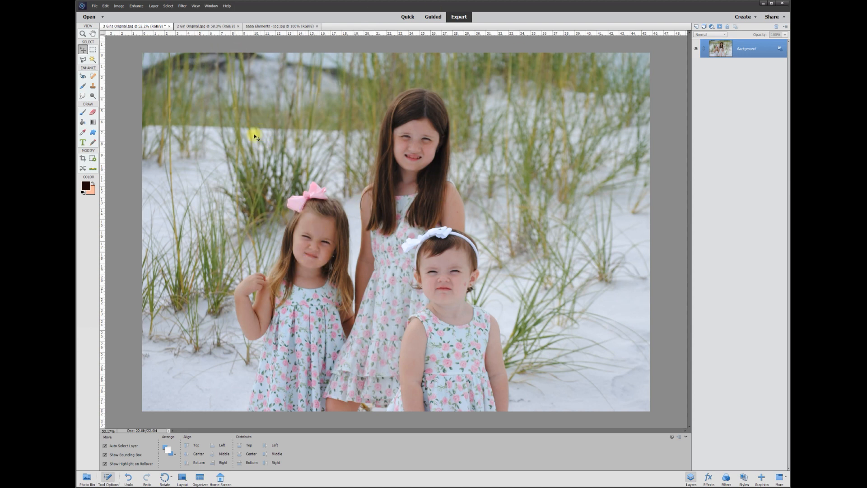
Start Open Closed Eyes on the three-girls photo and target the face of the girl with the pink bow
{"action": "left_click", "coordinate": [201, 26]}
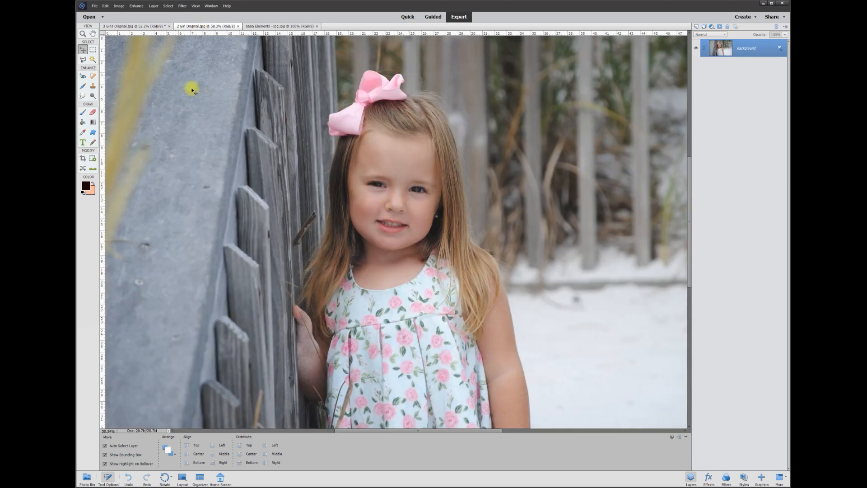
{"action": "left_click", "coordinate": [151, 26]}
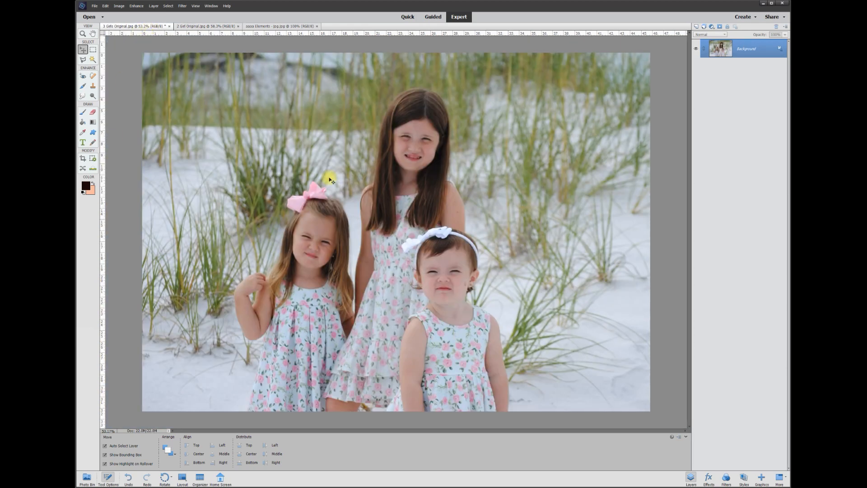
{"action": "left_click", "coordinate": [135, 6]}
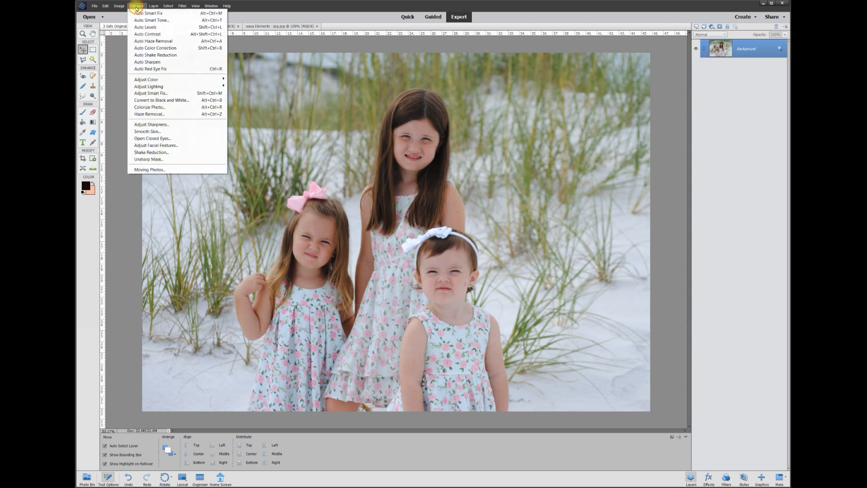
{"action": "left_click", "coordinate": [166, 140]}
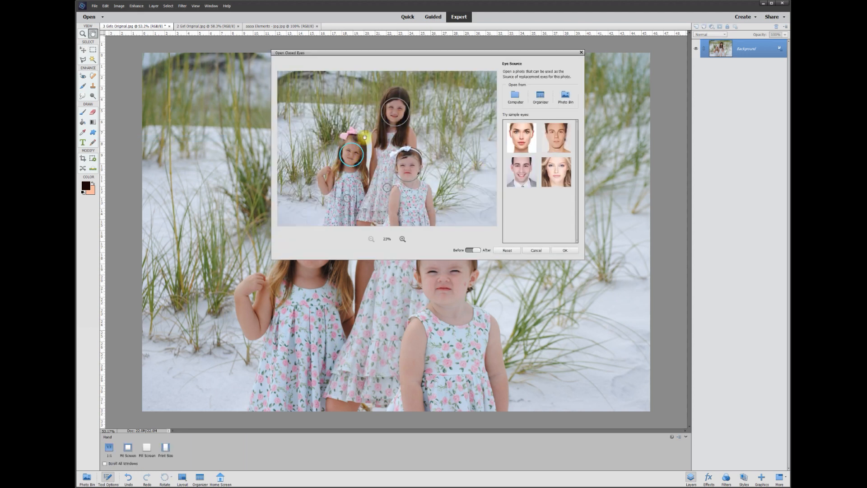
{"action": "left_click", "coordinate": [394, 111]}
{"action": "left_click", "coordinate": [405, 169]}
{"action": "left_click", "coordinate": [352, 153]}
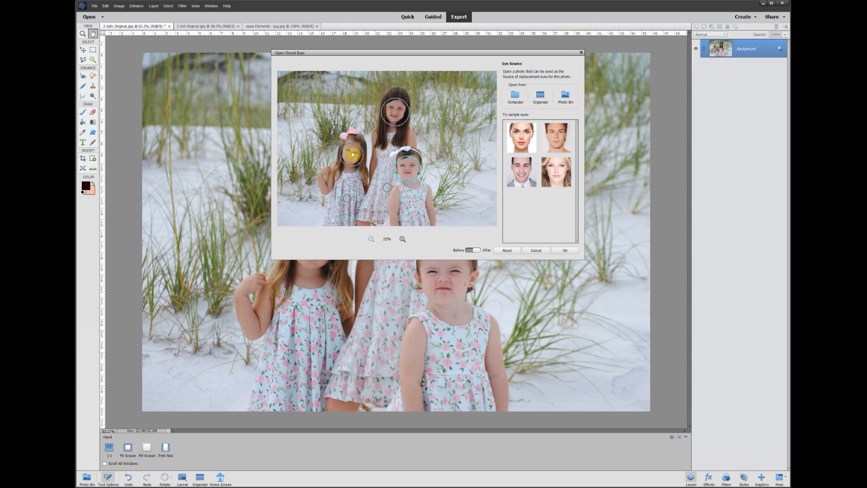
Load 2 Girl Original from the computer as the eye source and apply its eyes to the targeted face
{"action": "left_click", "coordinate": [513, 101]}
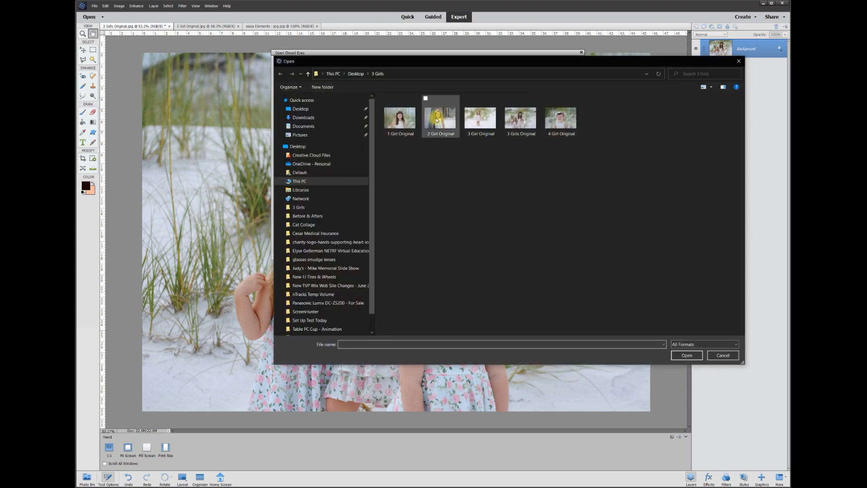
{"action": "left_click", "coordinate": [442, 120]}
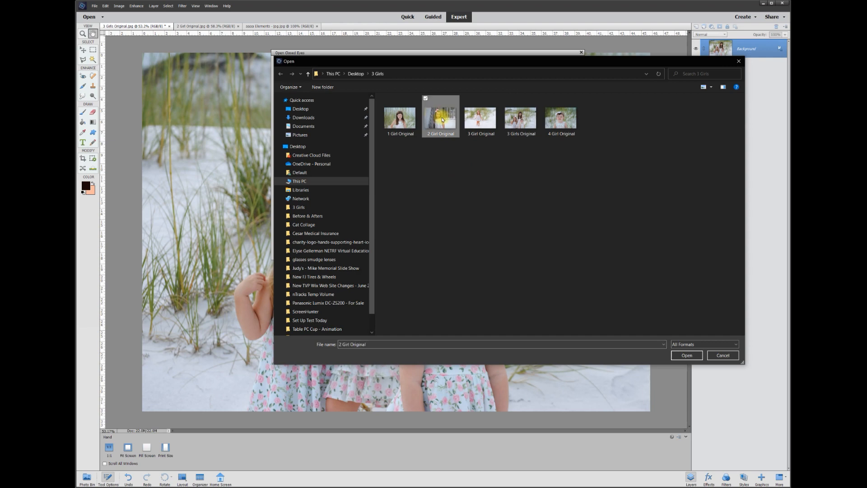
{"action": "left_click", "coordinate": [686, 355]}
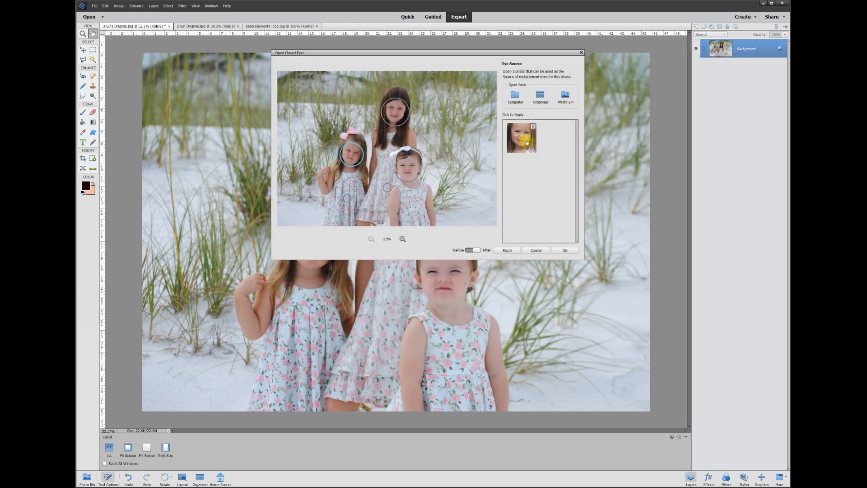
{"action": "left_click", "coordinate": [522, 138]}
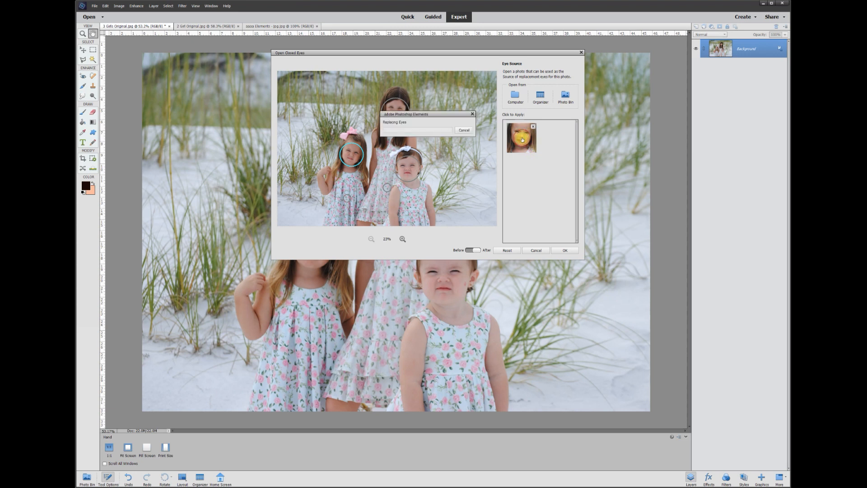
{"action": "left_click", "coordinate": [568, 250]}
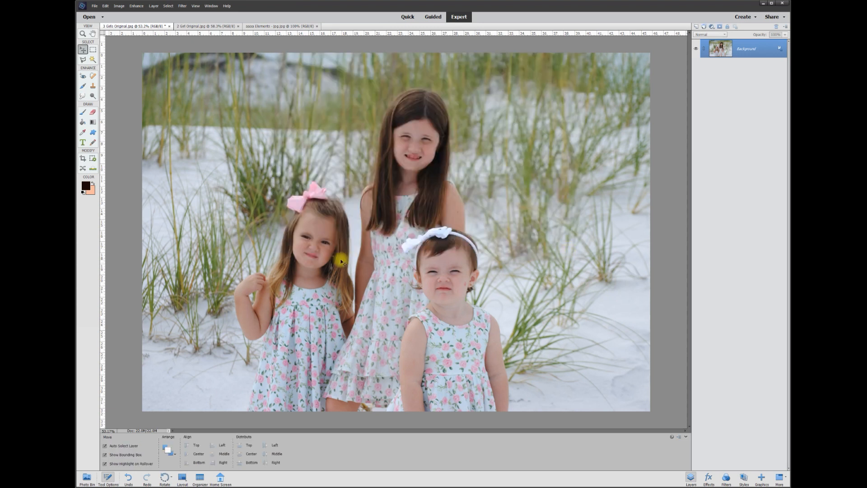
In 2 Girl Original.jpg, copy a rectangular selection around the girl's head to a new layer and hide the Background layer
{"action": "scroll", "coordinate": [318, 245], "scroll_direction": "up", "scroll_amount": 5}
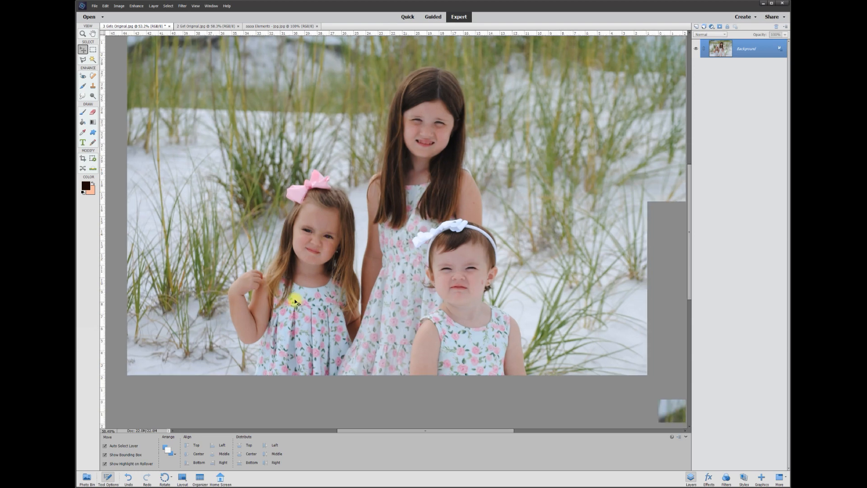
{"action": "scroll", "coordinate": [330, 208], "scroll_direction": "up", "scroll_amount": 1}
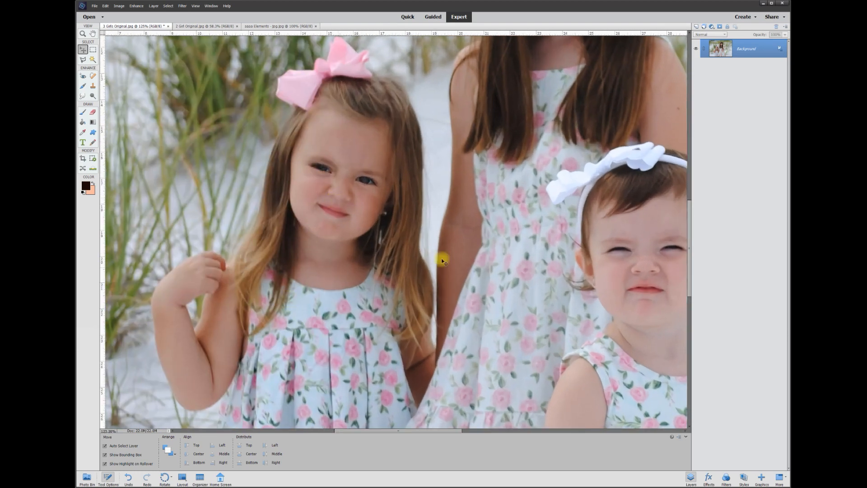
{"action": "scroll", "coordinate": [405, 223], "scroll_direction": "up", "scroll_amount": 1}
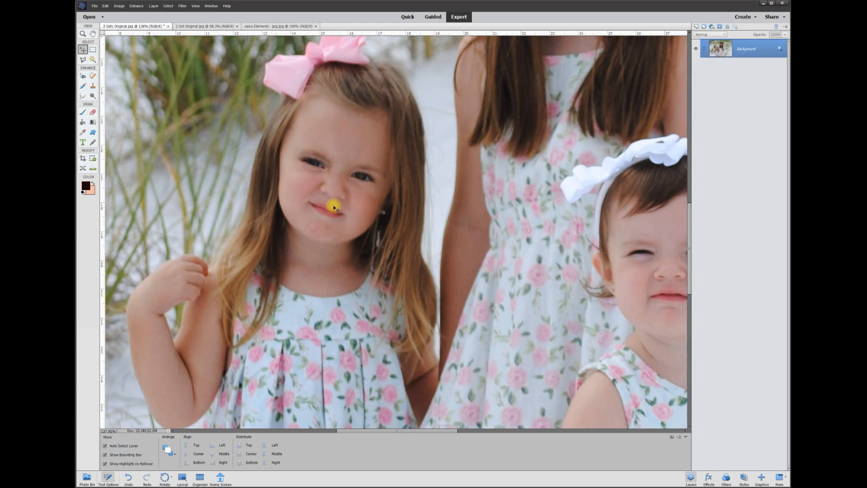
{"action": "scroll", "coordinate": [363, 221], "scroll_direction": "down", "scroll_amount": 5}
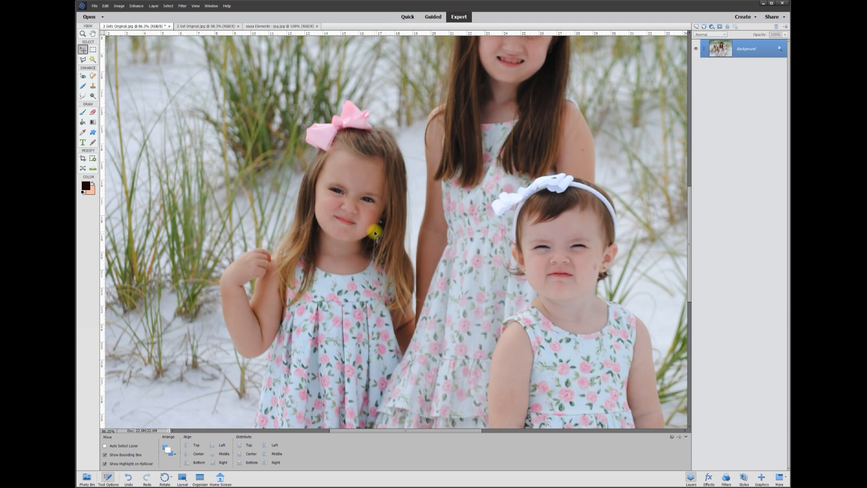
{"action": "scroll", "coordinate": [375, 233], "scroll_direction": "down", "scroll_amount": 4}
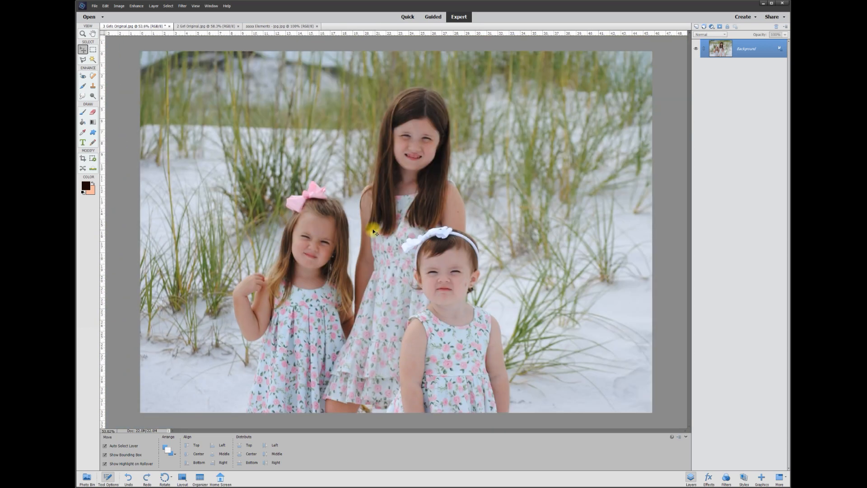
{"action": "left_click", "coordinate": [260, 27]}
{"action": "left_click", "coordinate": [216, 27]}
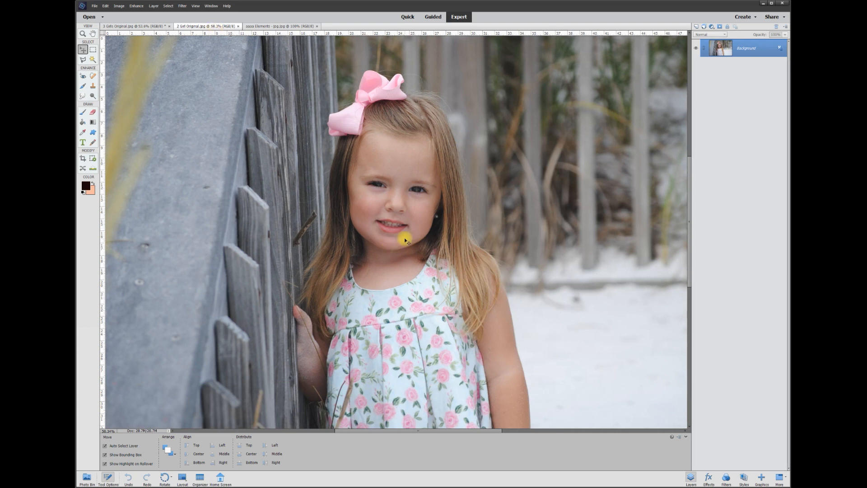
{"action": "left_click", "coordinate": [93, 50]}
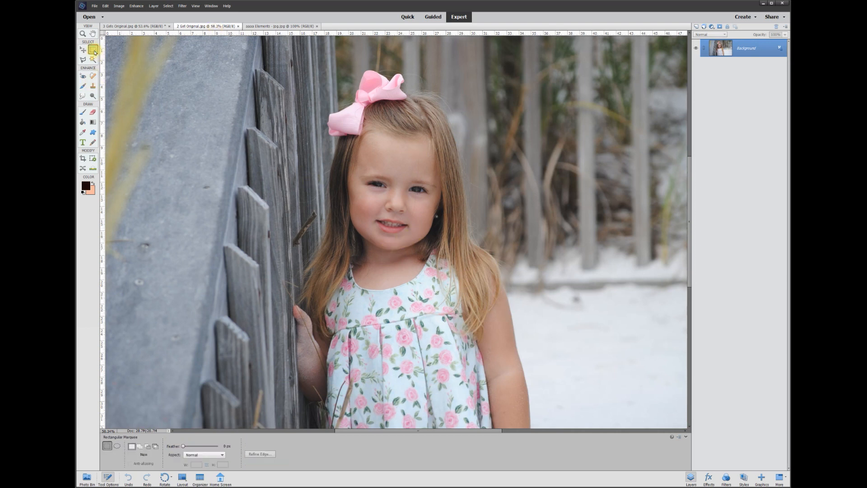
{"action": "left_click_drag", "start_coordinate": [311, 72], "coordinate": [478, 285]}
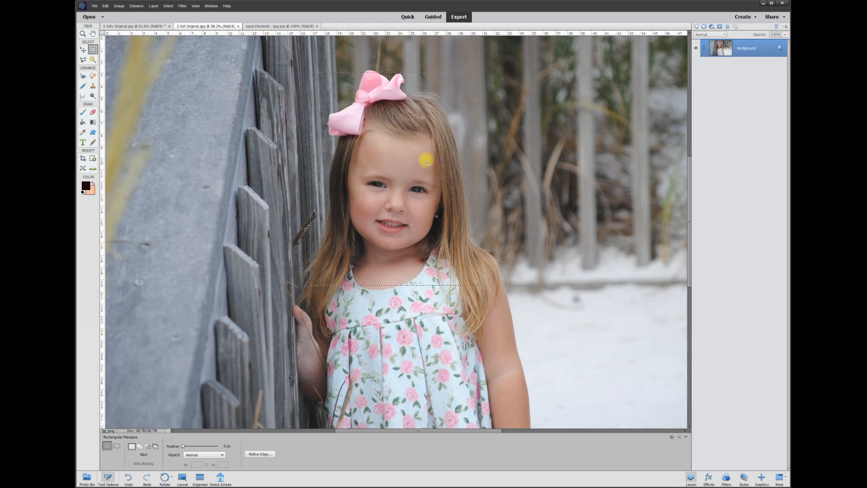
{"action": "right_click", "coordinate": [396, 178]}
{"action": "left_click", "coordinate": [435, 213]}
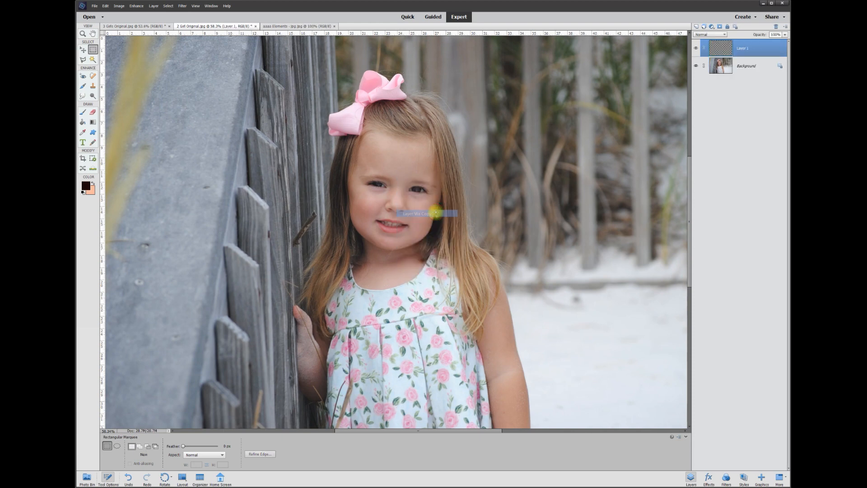
{"action": "left_click", "coordinate": [697, 67]}
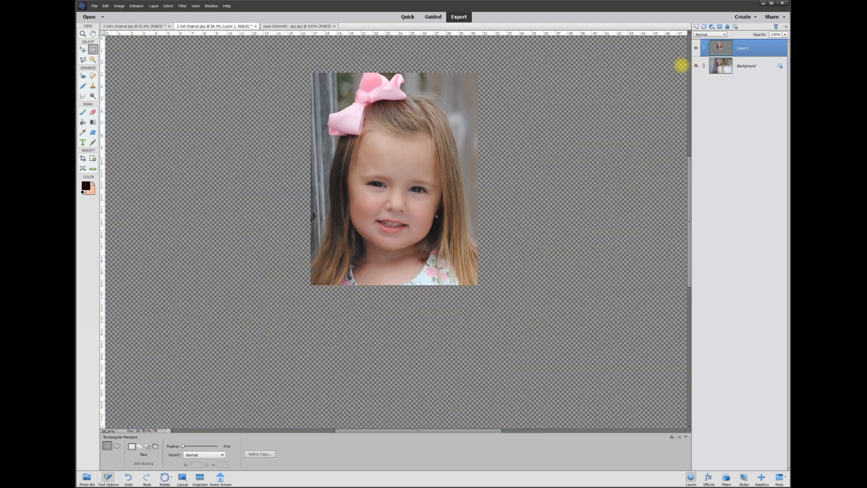
Move the copied head layer into the three-girls photo and place it over the girl with the pink bow
{"action": "left_click", "coordinate": [83, 50]}
{"action": "left_click_drag", "start_coordinate": [399, 153], "coordinate": [436, 195]}
{"action": "scroll", "coordinate": [310, 269], "scroll_direction": "down", "scroll_amount": 2}
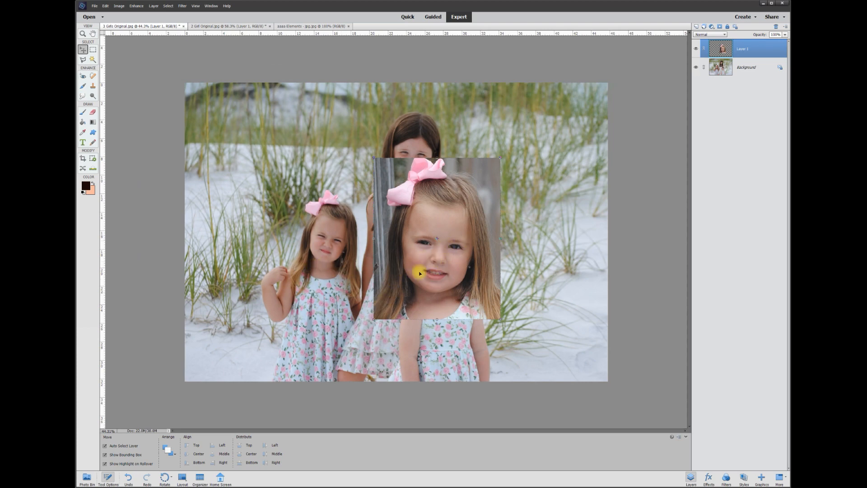
{"action": "scroll", "coordinate": [210, 311], "scroll_direction": "up", "scroll_amount": 3}
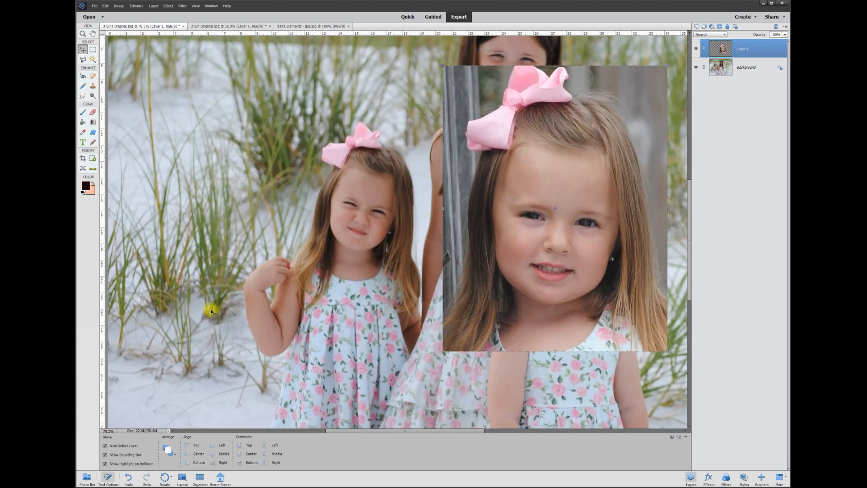
{"action": "left_click_drag", "start_coordinate": [594, 263], "coordinate": [545, 256]}
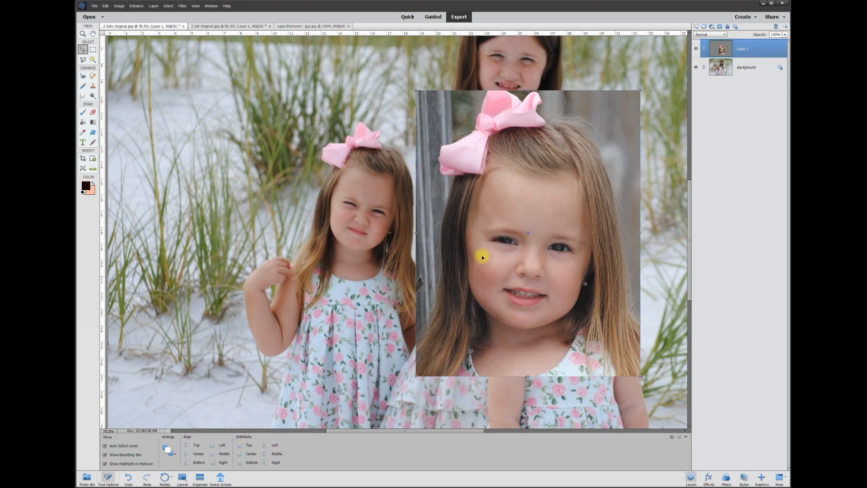
{"action": "left_click_drag", "start_coordinate": [476, 212], "coordinate": [314, 187]}
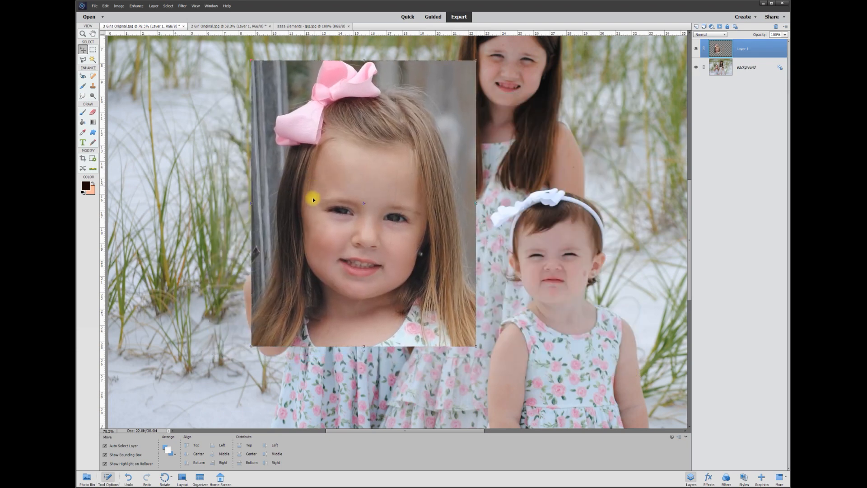
Lower the opacity of the pasted head layer to 51%
{"action": "left_click", "coordinate": [745, 48]}
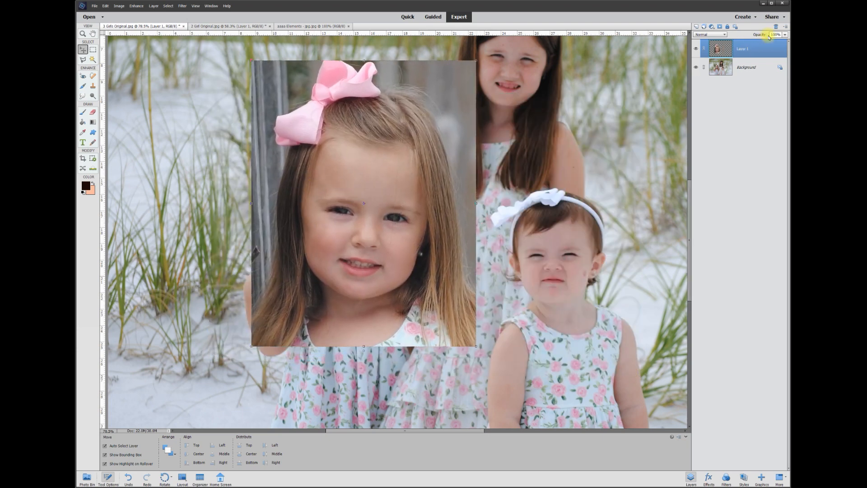
{"action": "left_click", "coordinate": [784, 35]}
{"action": "left_click_drag", "start_coordinate": [785, 41], "coordinate": [770, 42]}
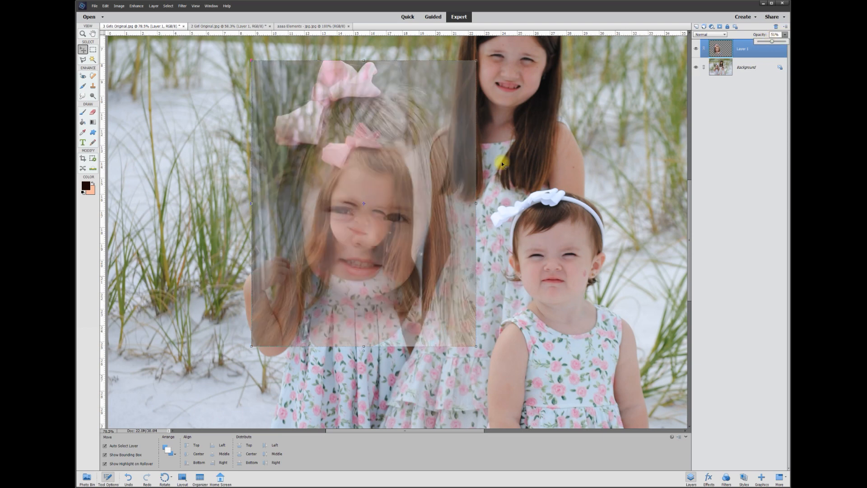
Scale the pasted head layer down to about 57% and position it over the original face of the girl with the bow
{"action": "left_click", "coordinate": [380, 184]}
{"action": "mouse_move", "coordinate": [381, 184]}
{"action": "left_mouse_down"}
{"action": "mouse_move", "coordinate": [497, 145]}
{"action": "mouse_move", "coordinate": [401, 160]}
{"action": "mouse_move", "coordinate": [396, 183]}
{"action": "left_mouse_up"}
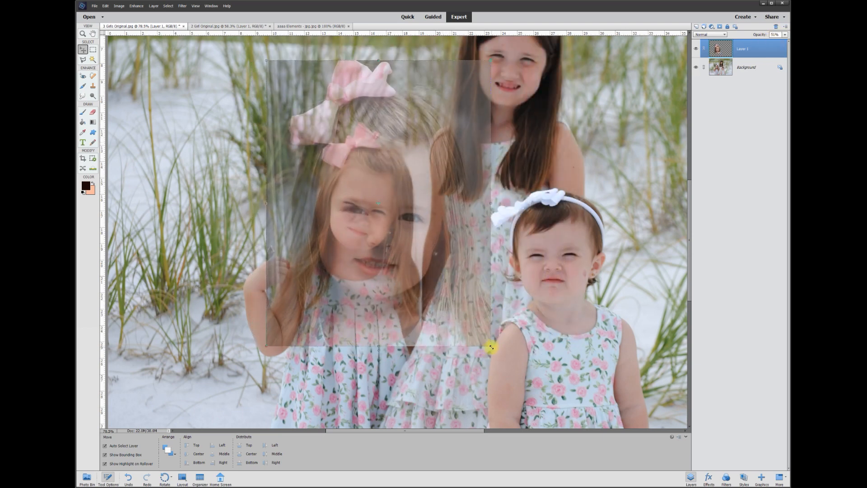
{"action": "left_click_drag", "start_coordinate": [491, 346], "coordinate": [393, 226]}
{"action": "left_click_drag", "start_coordinate": [333, 155], "coordinate": [364, 217]}
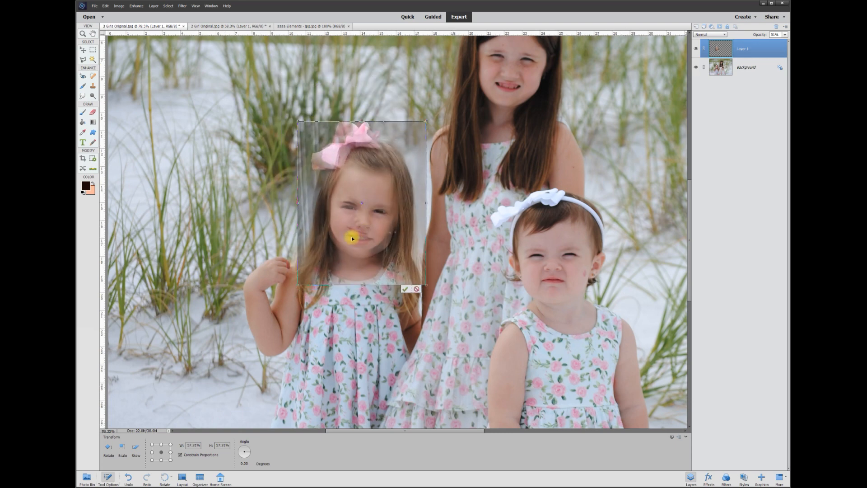
{"action": "scroll", "coordinate": [351, 236], "scroll_direction": "up", "scroll_amount": 3}
{"action": "scroll", "coordinate": [353, 237], "scroll_direction": "up", "scroll_amount": 2}
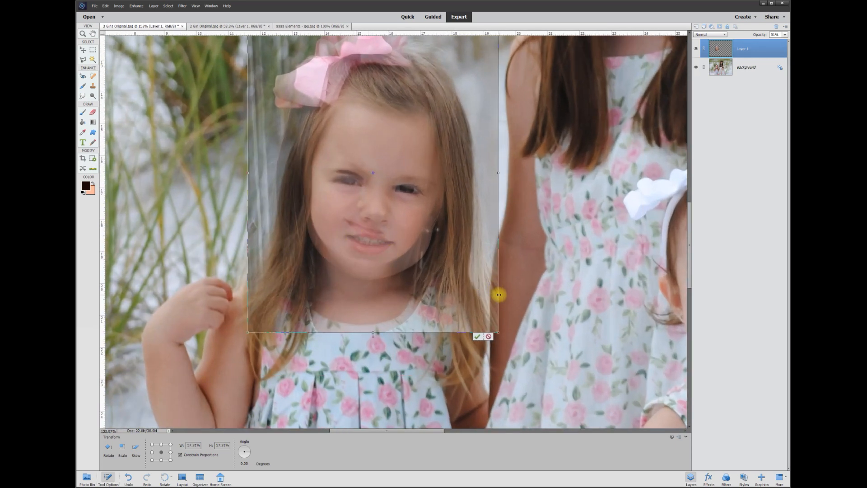
Refine the head's fit by scaling it to about 52%, rotating it about 6 degrees clockwise and aligning its features, and apply the transform
{"action": "left_click_drag", "start_coordinate": [498, 331], "coordinate": [485, 315]}
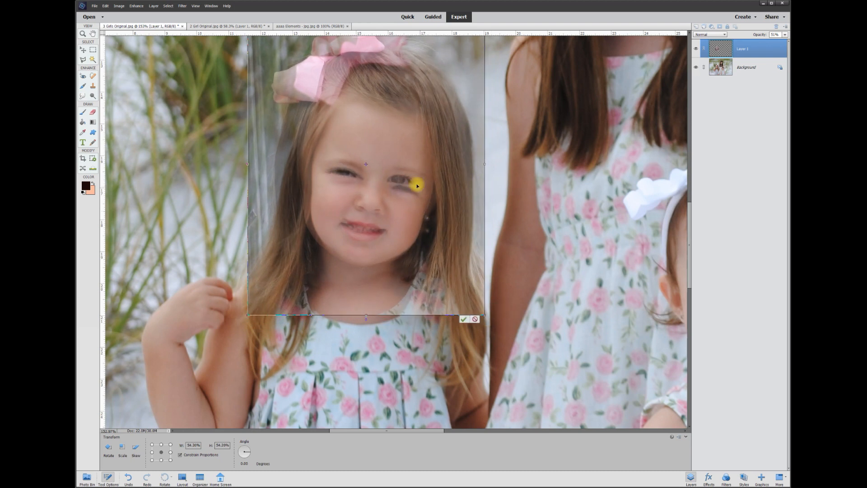
{"action": "left_click_drag", "start_coordinate": [403, 178], "coordinate": [405, 189]}
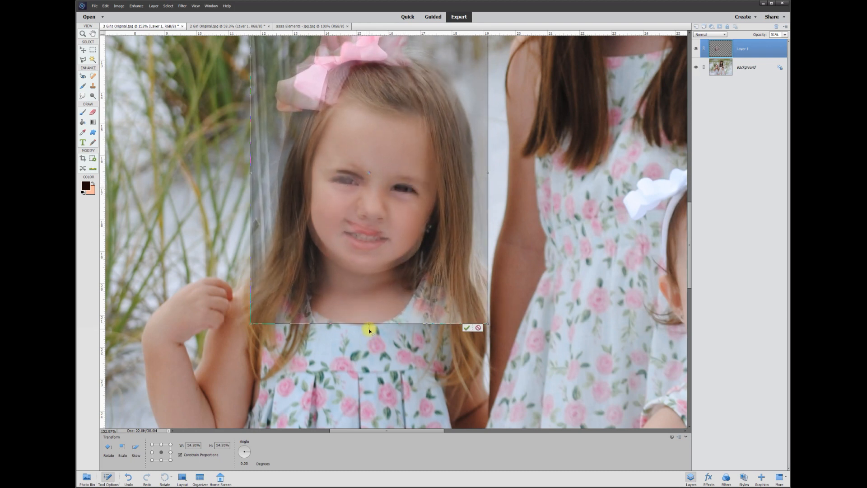
{"action": "left_click_drag", "start_coordinate": [369, 330], "coordinate": [351, 330]}
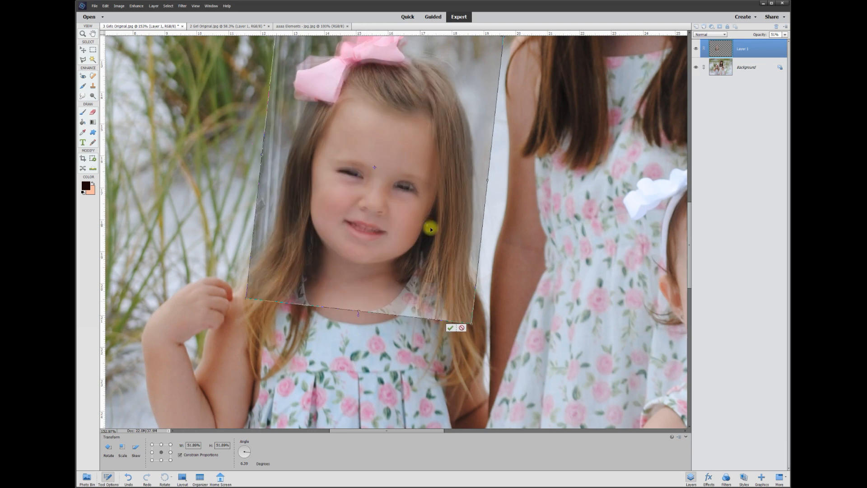
{"action": "left_click", "coordinate": [451, 328]}
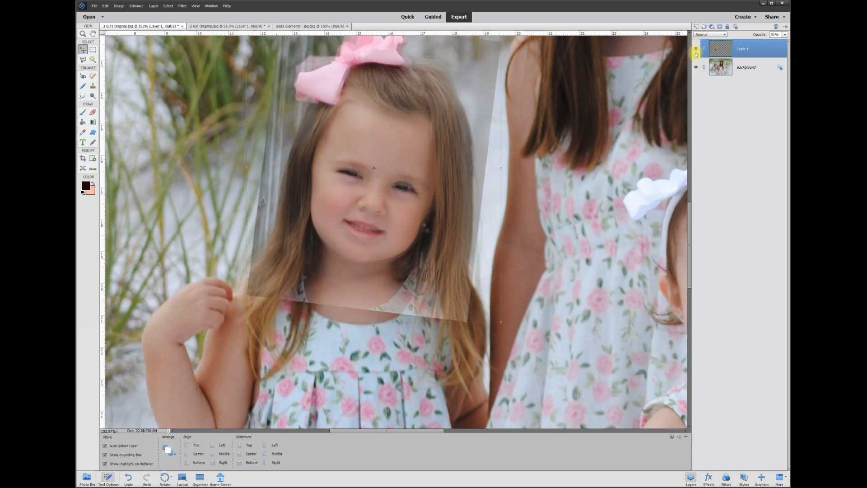
Hide and reshow the head layer to compare its alignment with the original face
{"action": "left_click", "coordinate": [696, 50]}
{"action": "left_click", "coordinate": [696, 50]}
{"action": "left_click", "coordinate": [696, 50]}
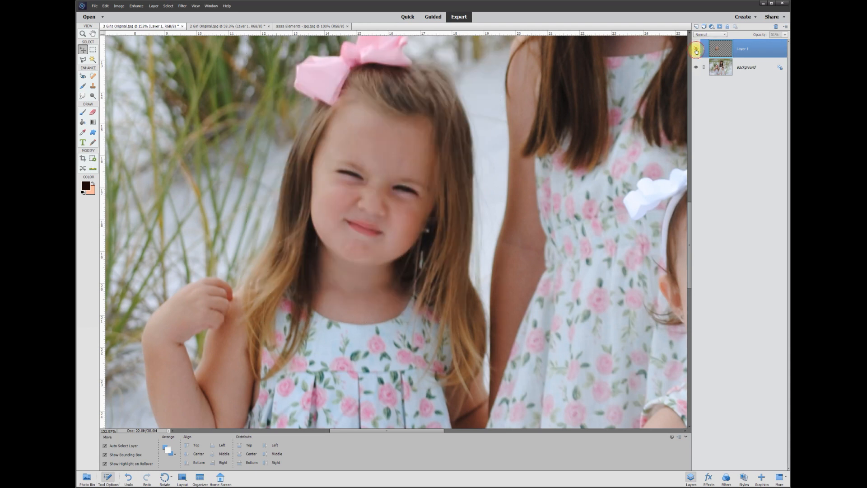
{"action": "left_click", "coordinate": [695, 50]}
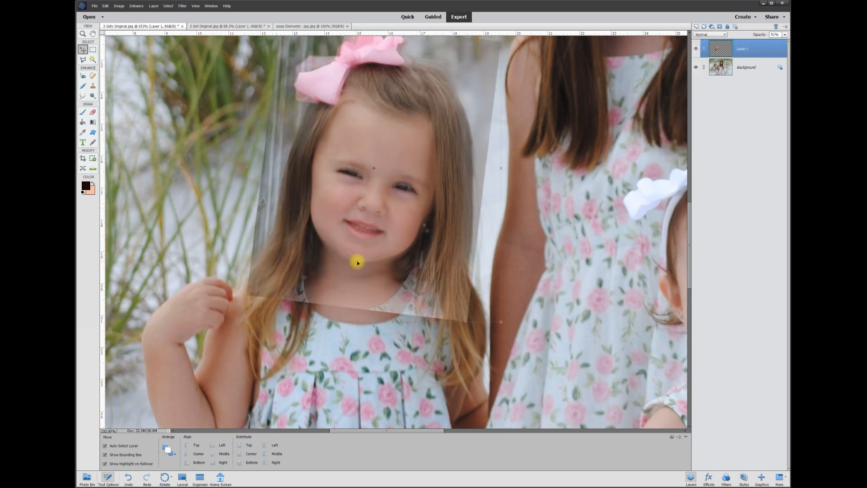
Erase a band around the girl's face on the head layer using a soft 65 px eraser brush
{"action": "left_click", "coordinate": [92, 114]}
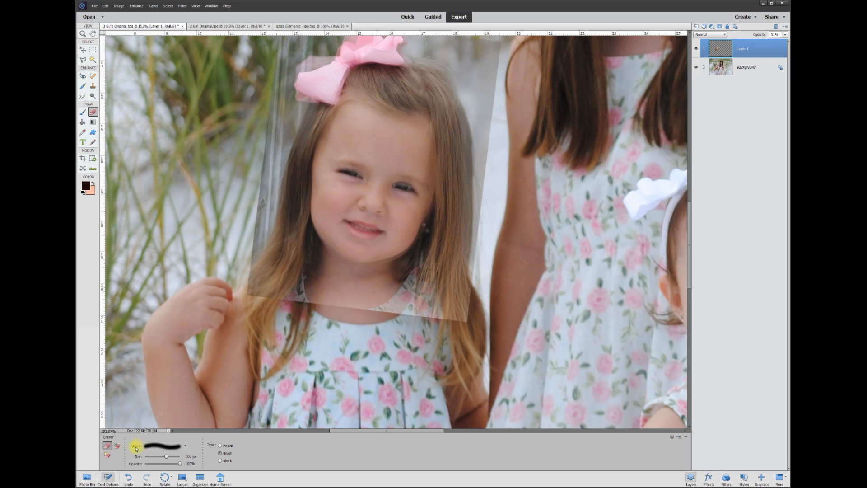
{"action": "left_click", "coordinate": [184, 446]}
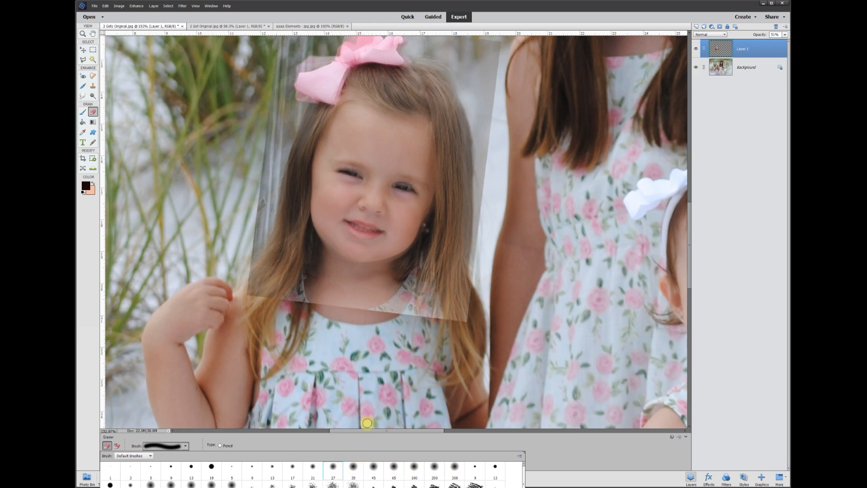
{"action": "left_click", "coordinate": [393, 467]}
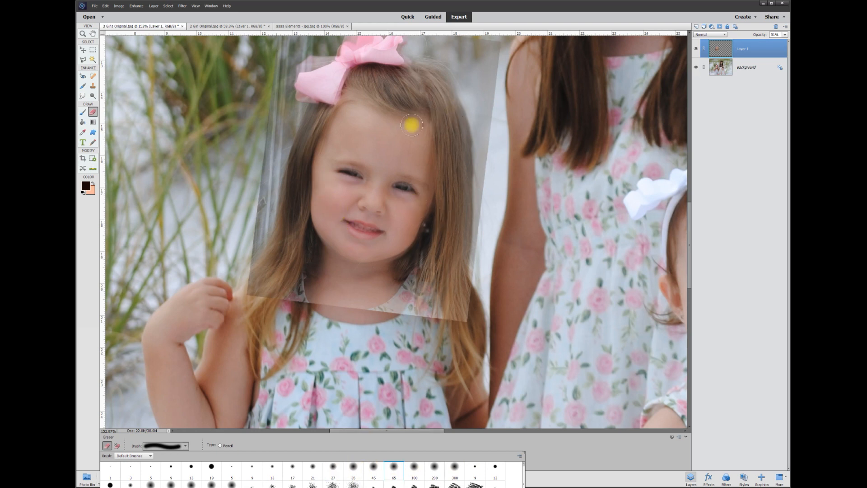
{"action": "left_click", "coordinate": [311, 135]}
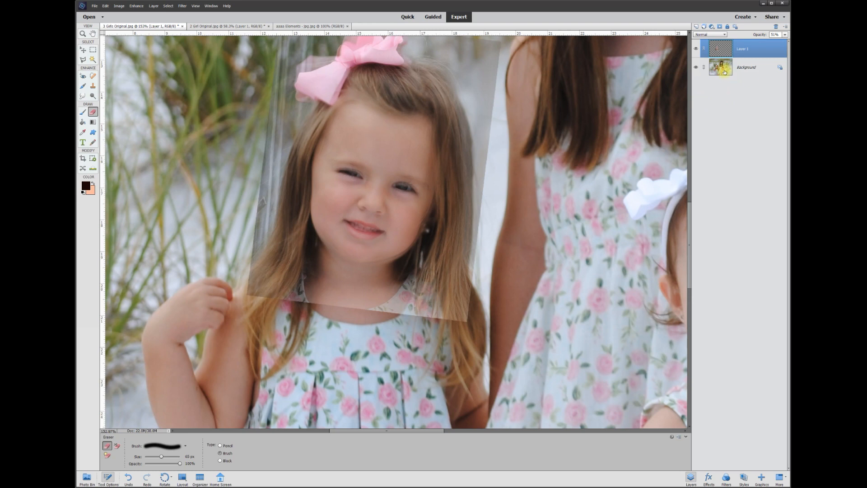
Hide the background layer and raise the head layer's opacity to 100%
{"action": "left_click", "coordinate": [696, 68]}
{"action": "left_click", "coordinate": [695, 68]}
{"action": "left_click", "coordinate": [695, 68]}
{"action": "left_click", "coordinate": [715, 51]}
{"action": "left_click", "coordinate": [696, 50]}
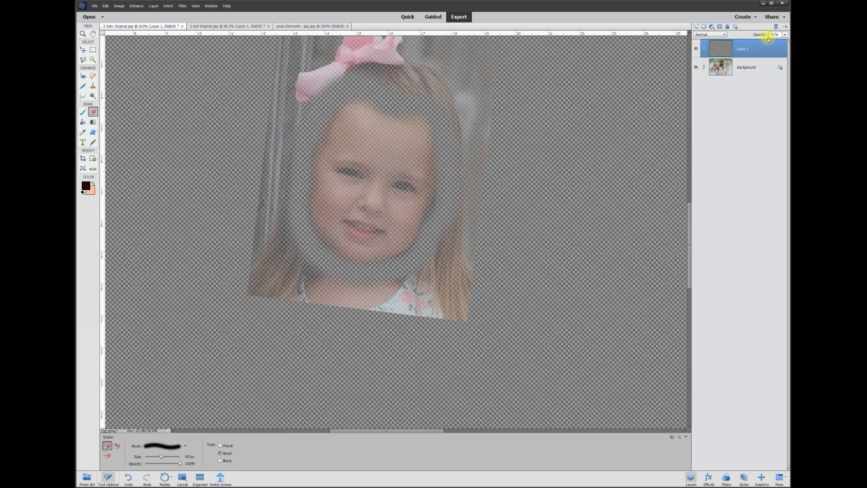
{"action": "left_click", "coordinate": [785, 36]}
{"action": "left_click_drag", "start_coordinate": [774, 42], "coordinate": [789, 42]}
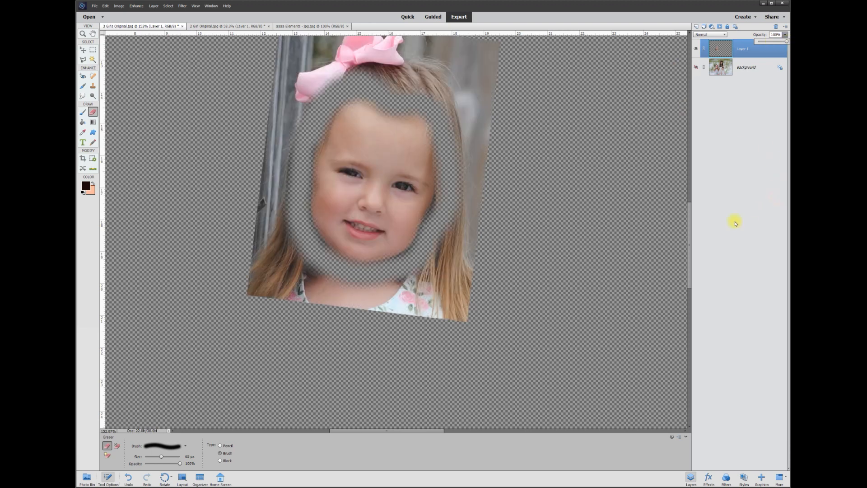
Outline the girl's face with a closed Polygonal Lasso selection running through the erased band around it
{"action": "left_click", "coordinate": [688, 235]}
{"action": "mouse_move", "coordinate": [689, 226]}
{"action": "left_mouse_down"}
{"action": "mouse_move", "coordinate": [688, 207]}
{"action": "mouse_move", "coordinate": [688, 221]}
{"action": "left_mouse_up"}
{"action": "left_click", "coordinate": [84, 59]}
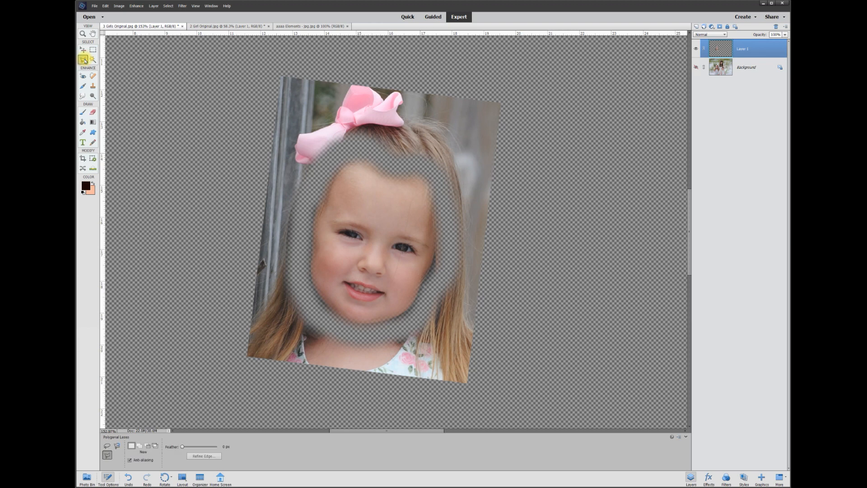
{"action": "left_click", "coordinate": [384, 158]}
{"action": "left_click", "coordinate": [355, 145]}
{"action": "left_click", "coordinate": [318, 170]}
{"action": "left_click", "coordinate": [302, 223]}
{"action": "left_click", "coordinate": [294, 288]}
{"action": "left_click", "coordinate": [324, 330]}
{"action": "left_click", "coordinate": [360, 334]}
{"action": "left_click", "coordinate": [399, 331]}
{"action": "left_click", "coordinate": [432, 301]}
{"action": "left_click", "coordinate": [448, 263]}
{"action": "left_click", "coordinate": [450, 209]}
{"action": "left_click", "coordinate": [436, 171]}
{"action": "double_click", "coordinate": [407, 162]}
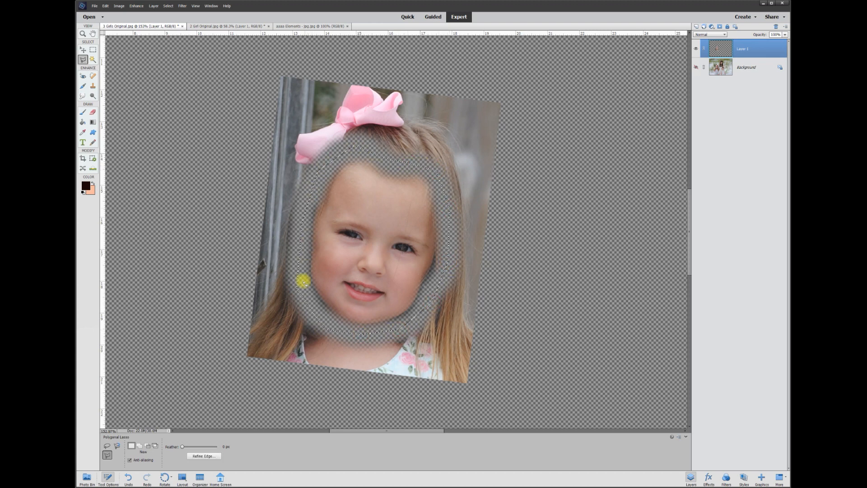
Invert the selection, delete everything outside the face on the head layer, and deselect
{"action": "right_click", "coordinate": [381, 221]}
{"action": "left_click", "coordinate": [399, 234]}
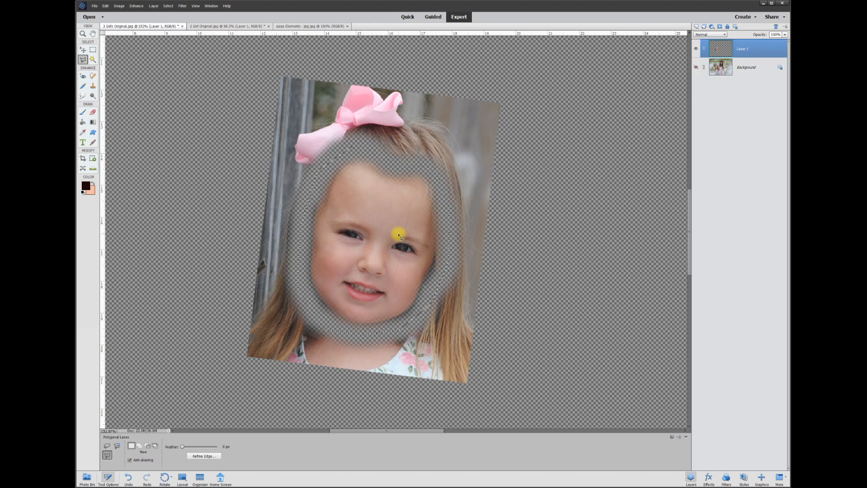
{"action": "key", "text": "Delete"}
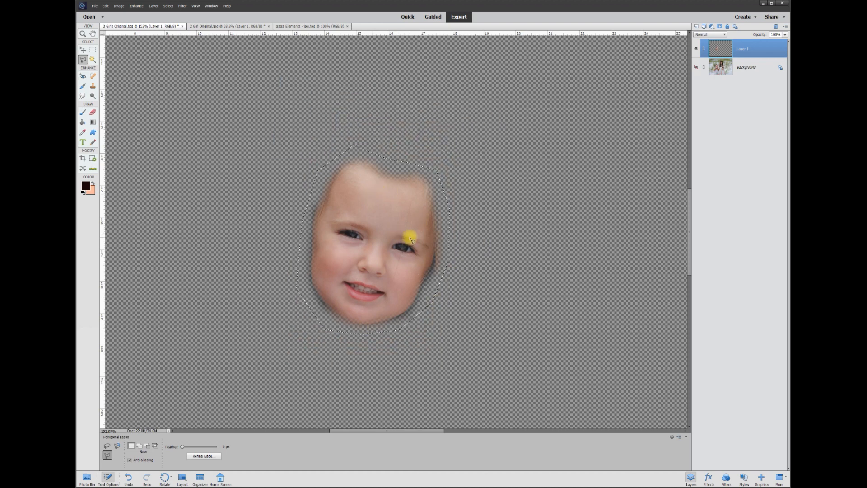
{"action": "key", "text": "ctrl+d"}
Show the background layer again and nudge the cut-out face slightly down to fit the head
{"action": "left_click", "coordinate": [696, 67]}
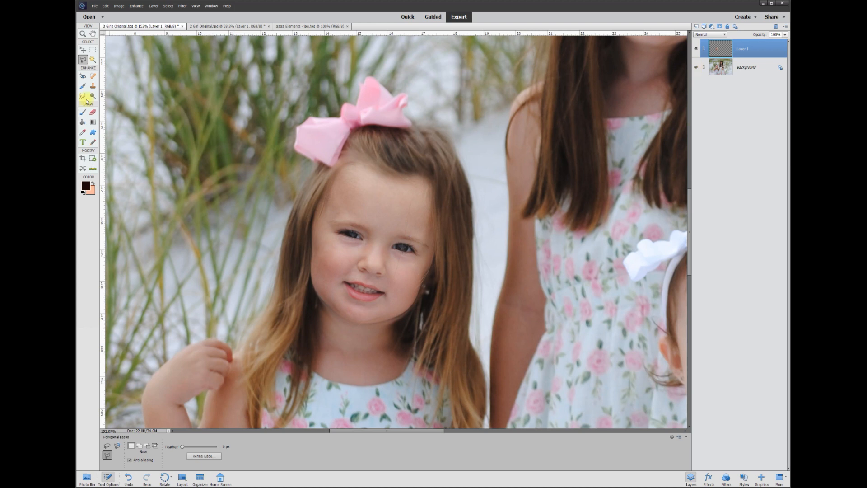
{"action": "left_click", "coordinate": [83, 50]}
{"action": "mouse_move", "coordinate": [405, 236]}
{"action": "left_mouse_down"}
{"action": "mouse_move", "coordinate": [403, 225]}
{"action": "mouse_move", "coordinate": [401, 233]}
{"action": "left_mouse_up"}
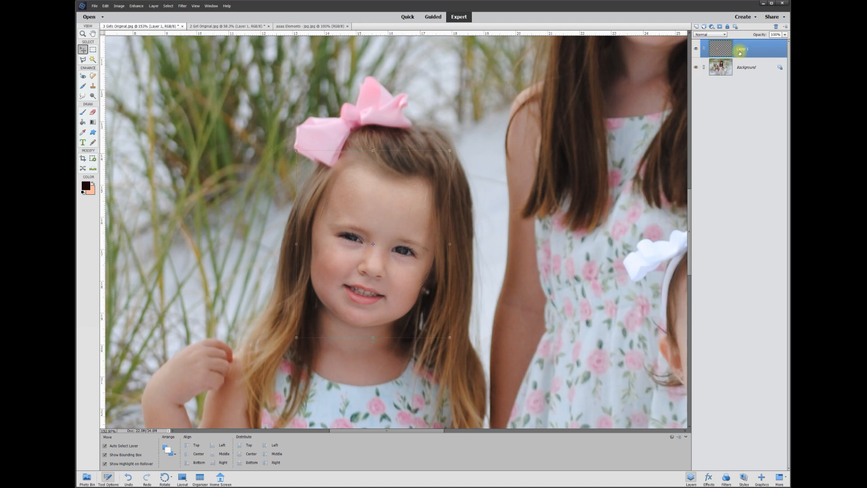
Set the face layer's opacity to 95%
{"action": "left_click", "coordinate": [785, 36]}
{"action": "mouse_move", "coordinate": [785, 41]}
{"action": "left_mouse_down"}
{"action": "mouse_move", "coordinate": [761, 43]}
{"action": "mouse_move", "coordinate": [789, 35]}
{"action": "left_mouse_up"}
{"action": "type", "text": "95"}
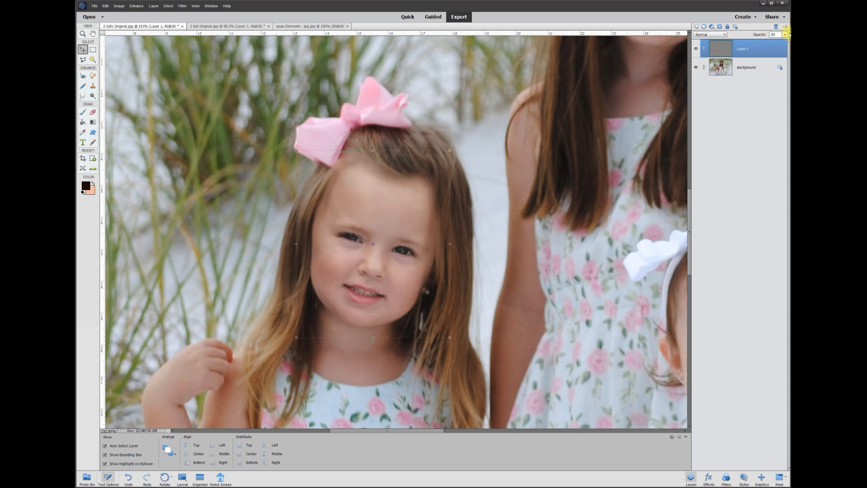
{"action": "key", "text": "Return"}
Compare the original and replaced faces by hiding and reshowing the face layer, and check the whole group photo
{"action": "left_click", "coordinate": [695, 49]}
{"action": "left_click", "coordinate": [695, 50]}
{"action": "left_click", "coordinate": [696, 49]}
{"action": "left_click", "coordinate": [696, 50]}
{"action": "left_click", "coordinate": [695, 50]}
{"action": "left_click", "coordinate": [696, 50]}
{"action": "scroll", "coordinate": [400, 292], "scroll_direction": "down", "scroll_amount": 5}
{"action": "left_click", "coordinate": [397, 291]}
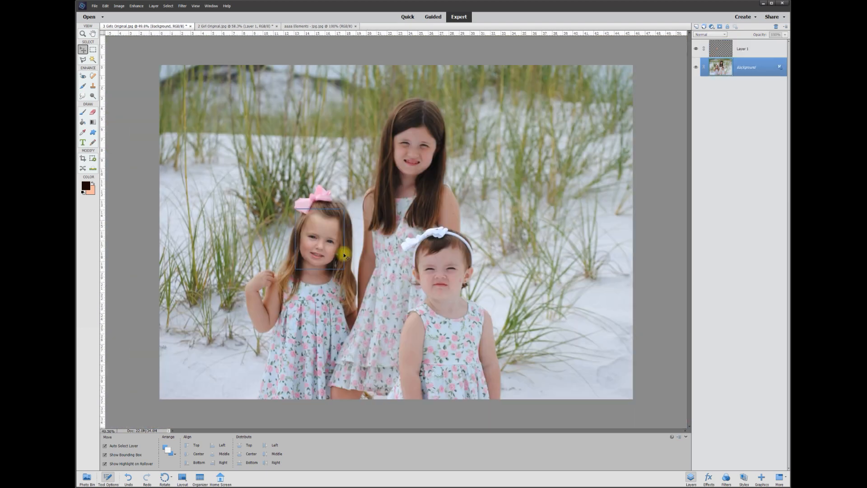
Increase the saturation of the replaced face's layer slightly with Hue/Saturation, and deselect the layer
{"action": "left_click", "coordinate": [323, 239]}
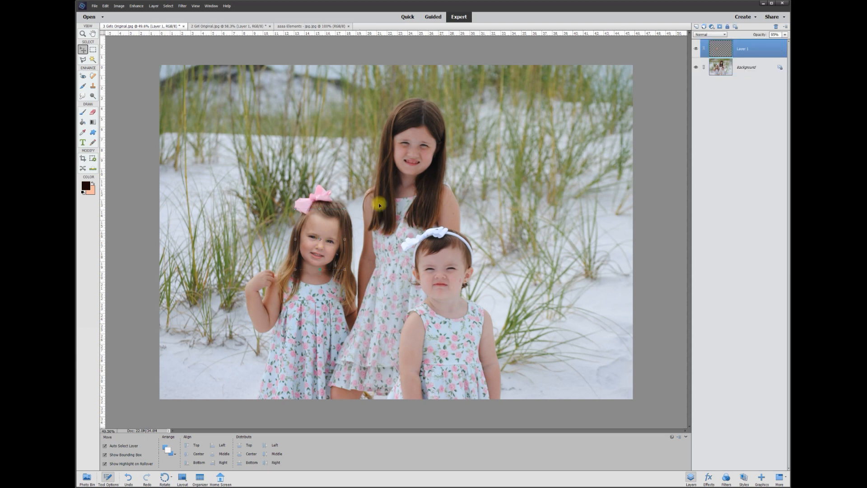
{"action": "left_click", "coordinate": [137, 6]}
{"action": "mouse_move", "coordinate": [155, 81]}
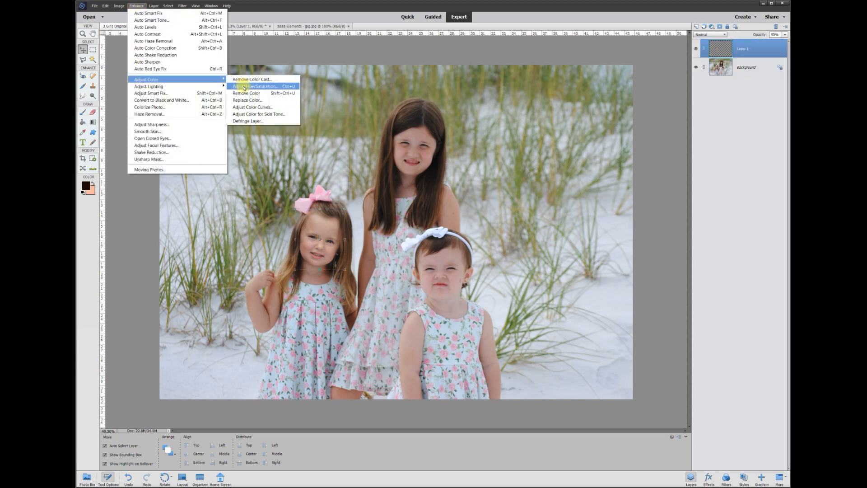
{"action": "left_click", "coordinate": [244, 86]}
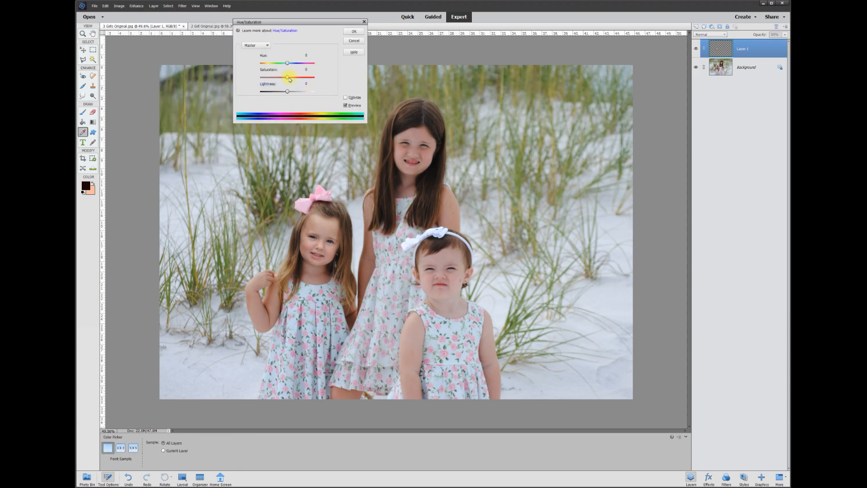
{"action": "mouse_move", "coordinate": [288, 80]}
{"action": "left_mouse_down"}
{"action": "mouse_move", "coordinate": [264, 78]}
{"action": "mouse_move", "coordinate": [314, 86]}
{"action": "mouse_move", "coordinate": [297, 82]}
{"action": "left_mouse_up"}
{"action": "left_click", "coordinate": [353, 32]}
{"action": "key", "text": "v"}
{"action": "left_click", "coordinate": [520, 209]}
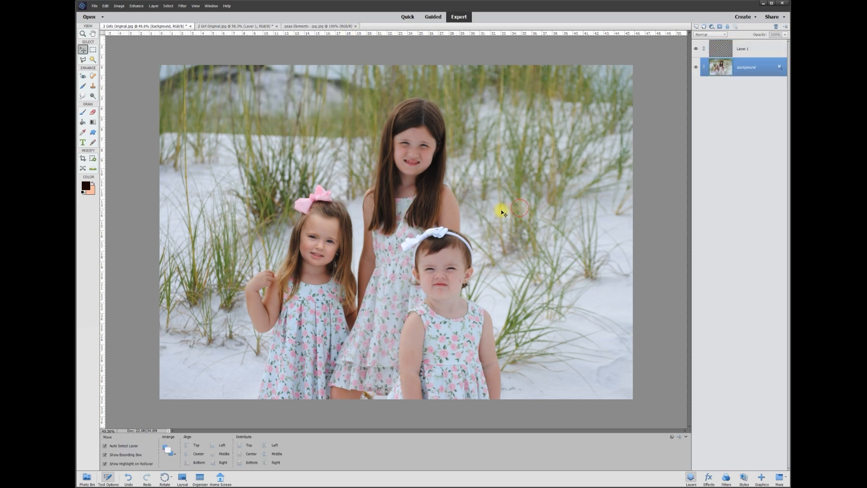